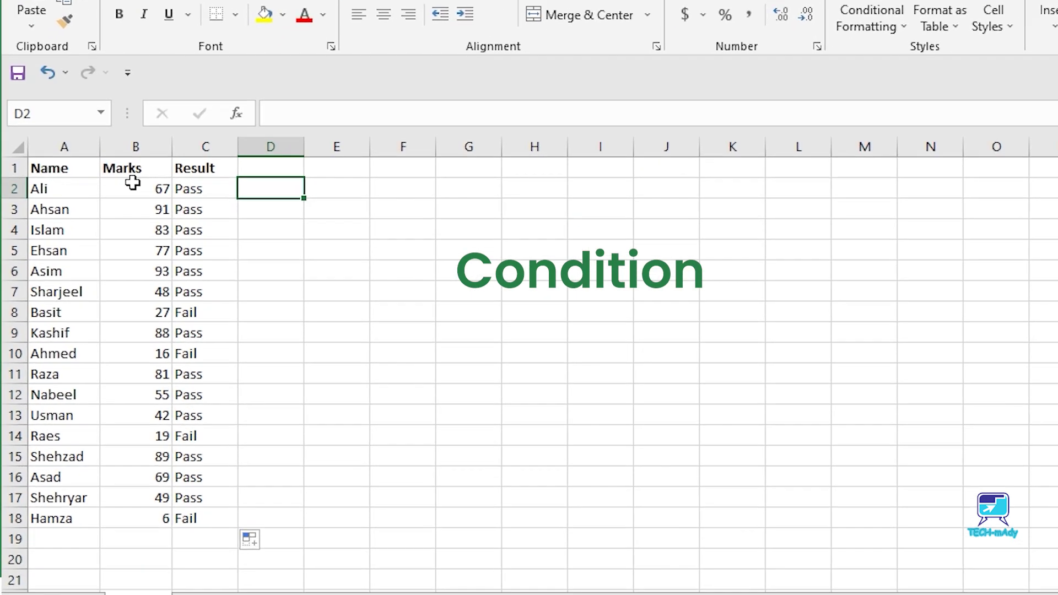
Step: Test the first student's mark in B2 with 32, then 33
click(98, 234)
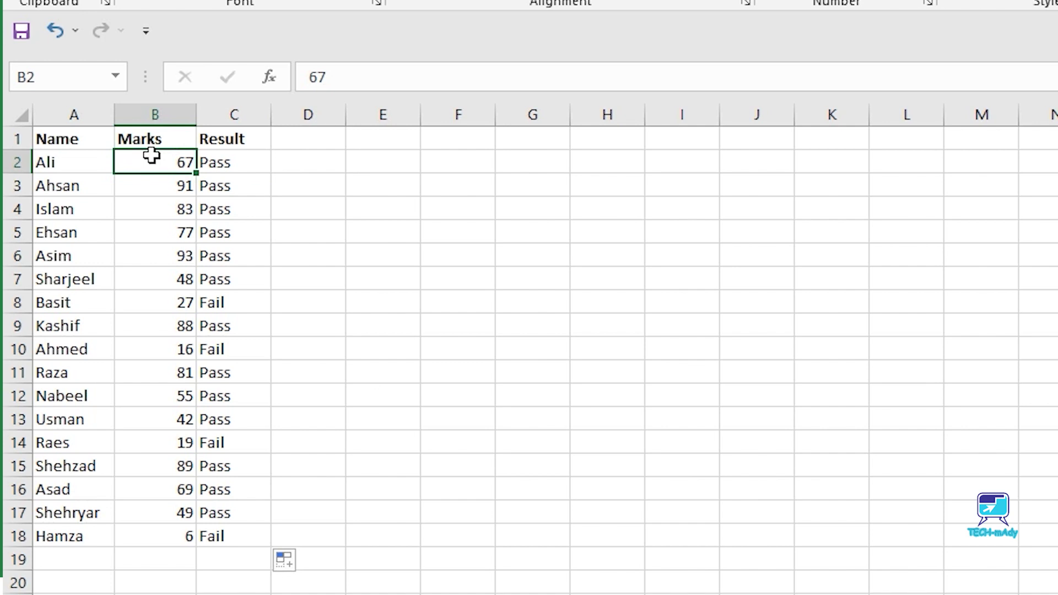
text(33)
key(BackSpace)
text(2)
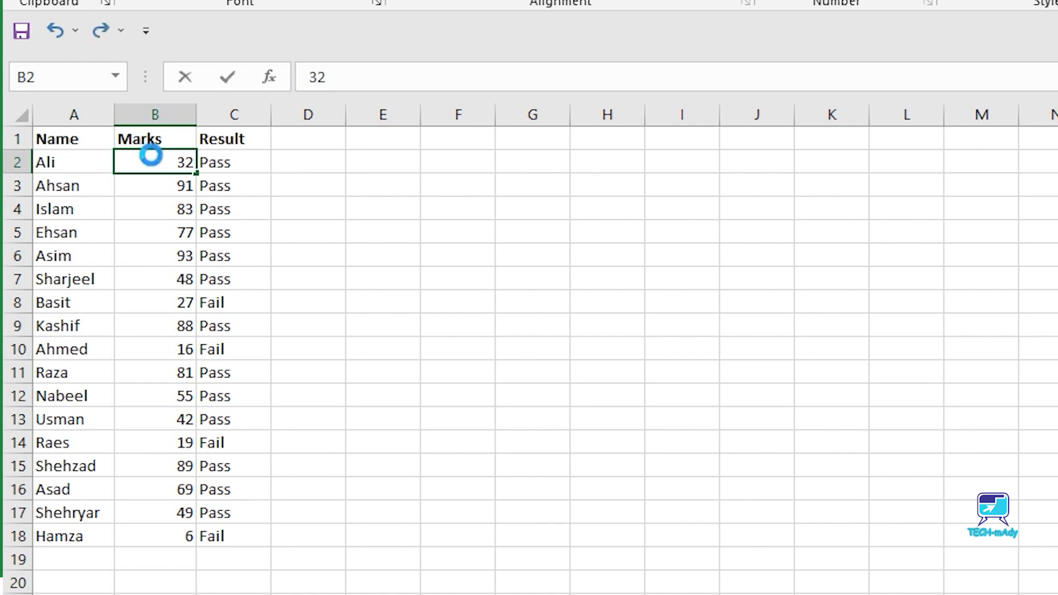
key(Return)
click(154, 160)
text(33)
key(Return)
Step: Change B2 to 22 to see Fail, then restore the mark to 67
click(153, 160)
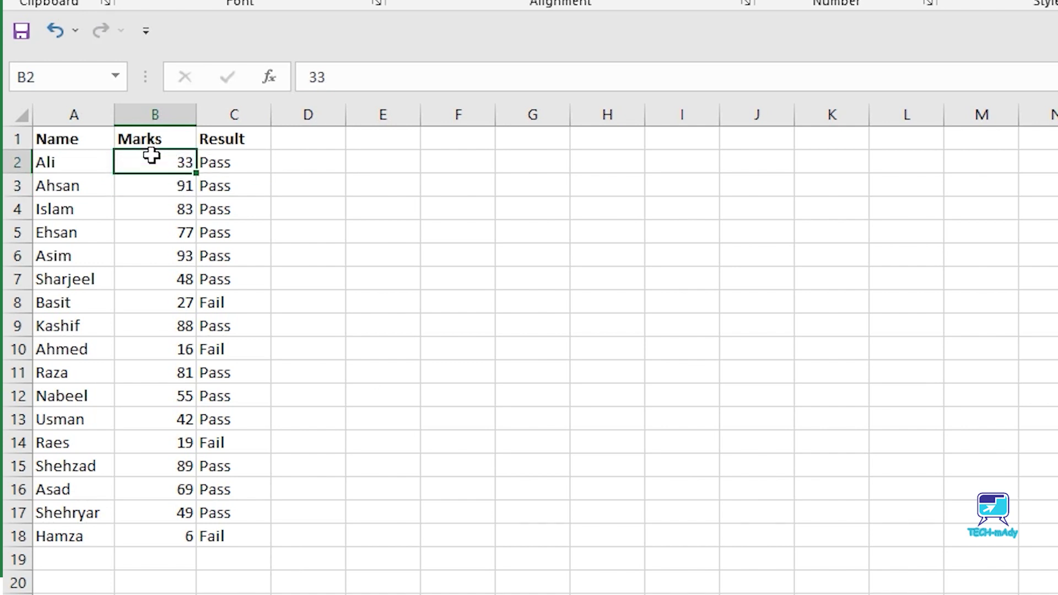
text(22)
key(Return)
click(151, 156)
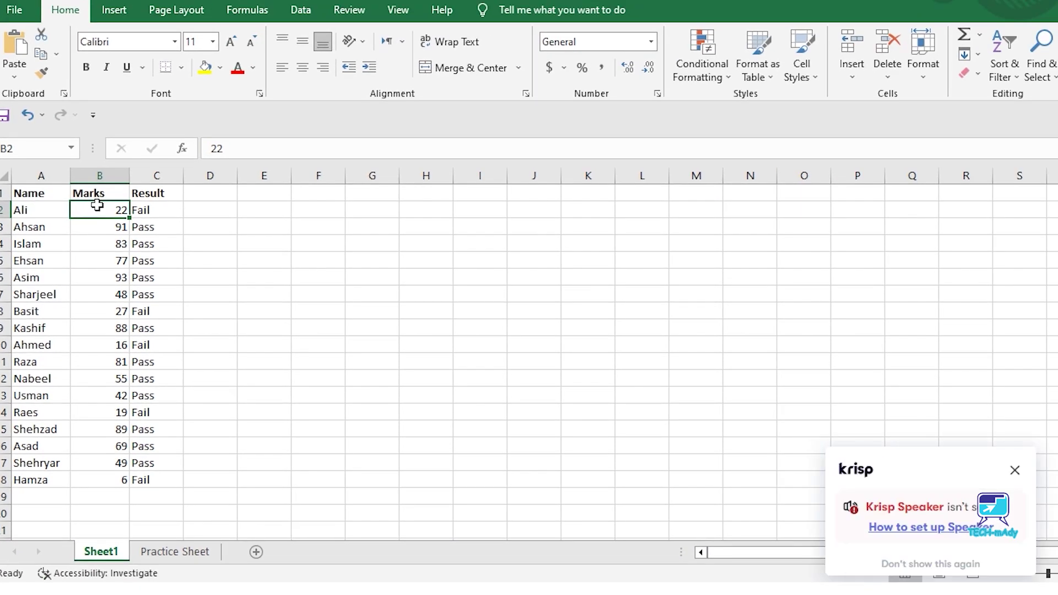
text(67)
key(Return)
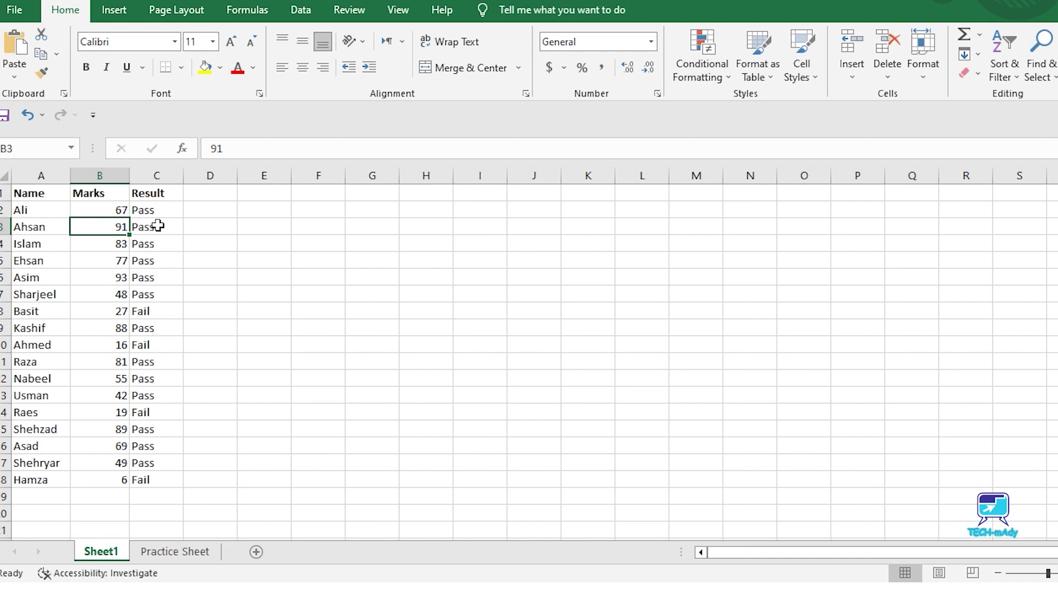
Step: Clear the Pass/Fail values from C2:C18 and begin typing =if( in C2
click(156, 211)
key(ctrl+shift+Down)
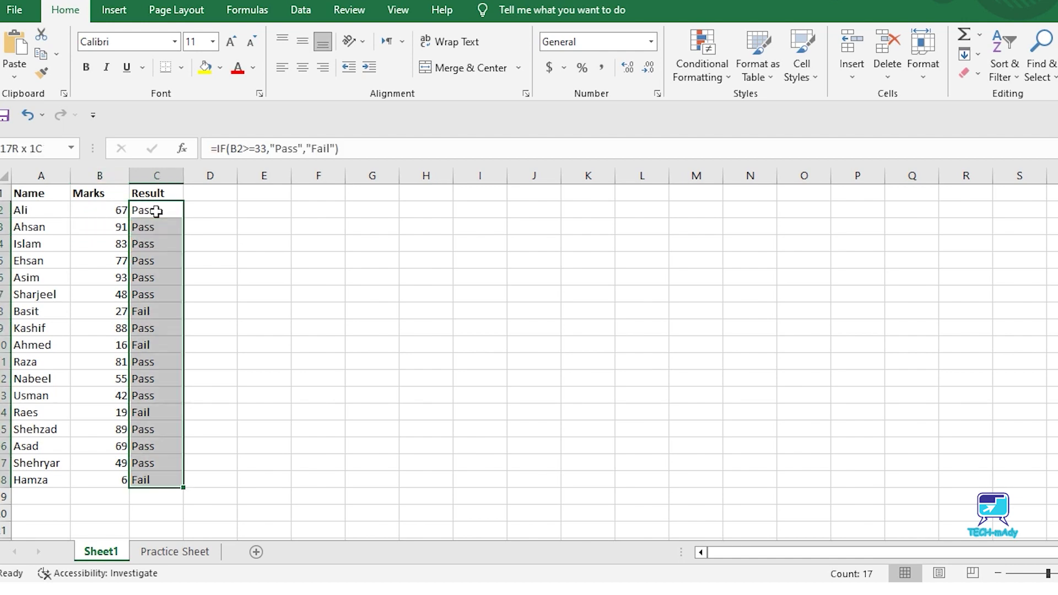
key(Delete)
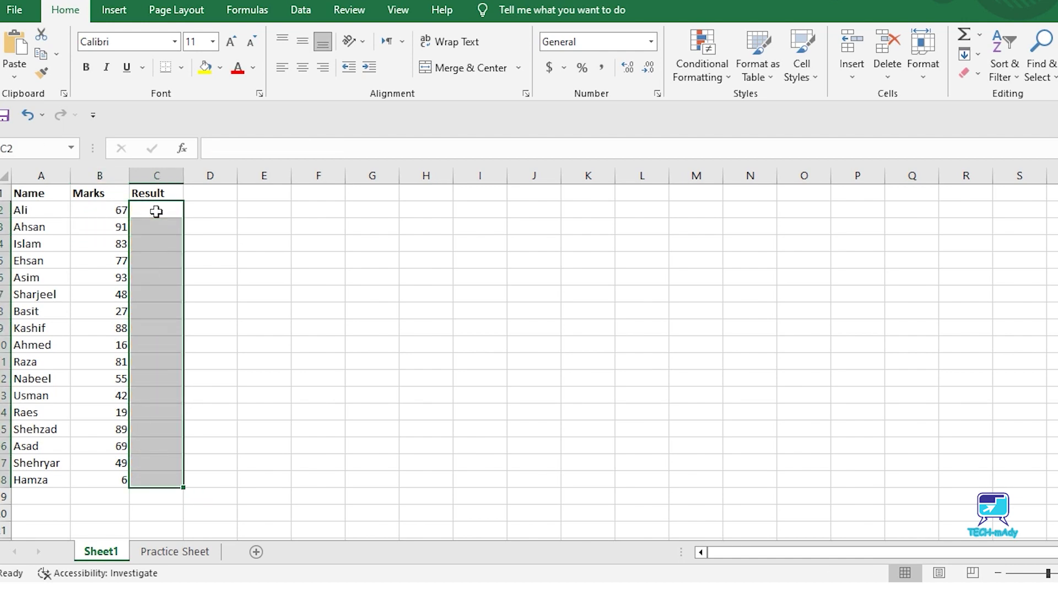
click(157, 211)
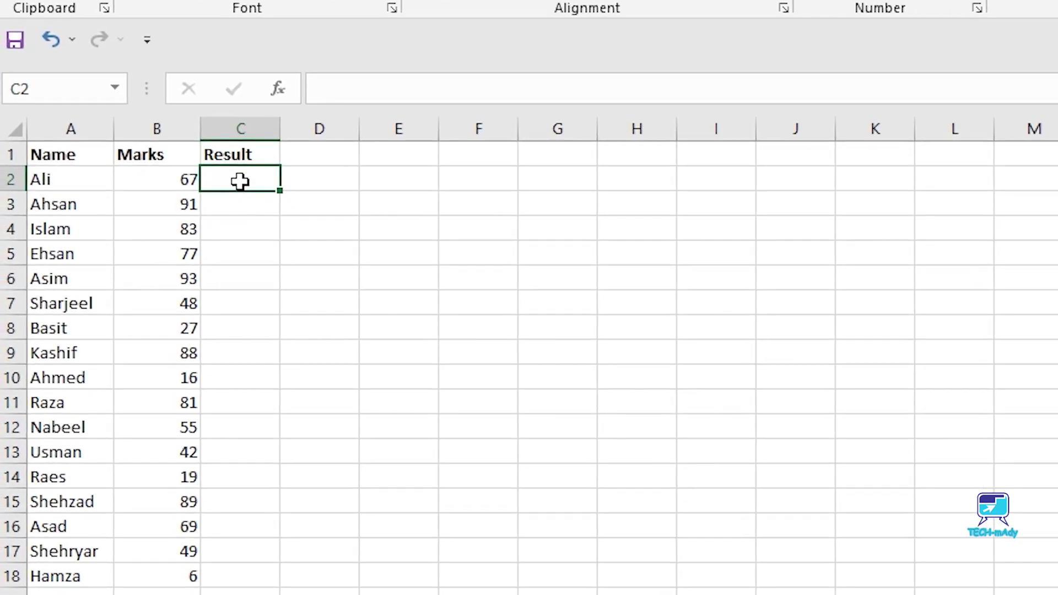
text(=)
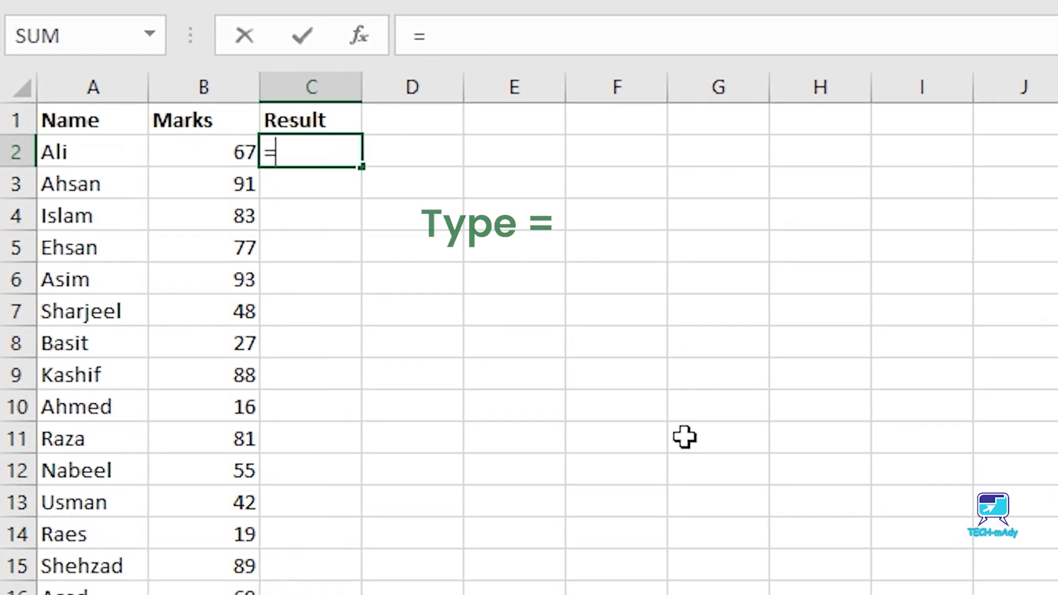
text(if)
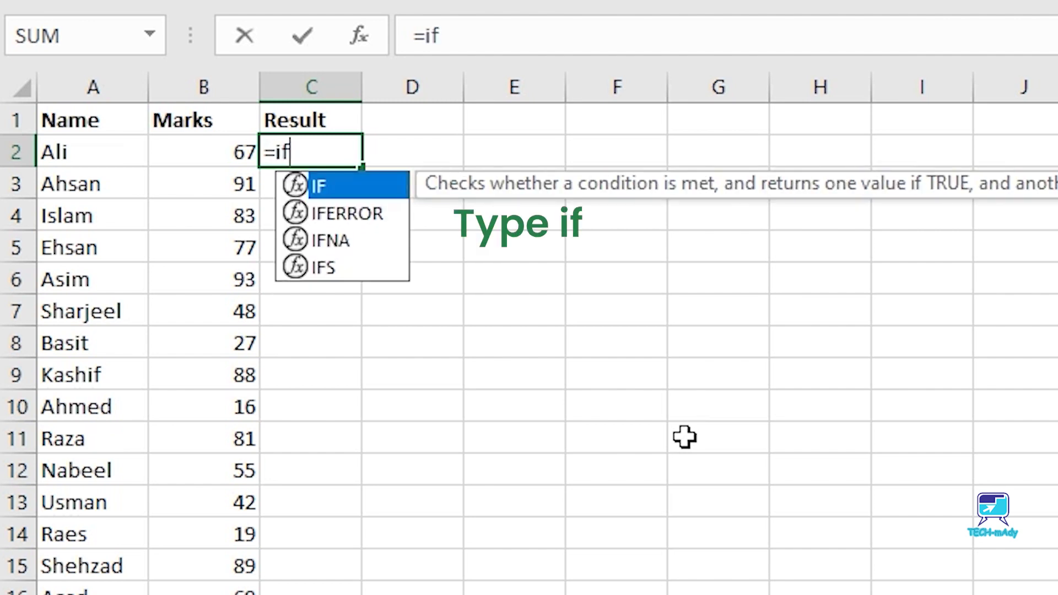
text(()
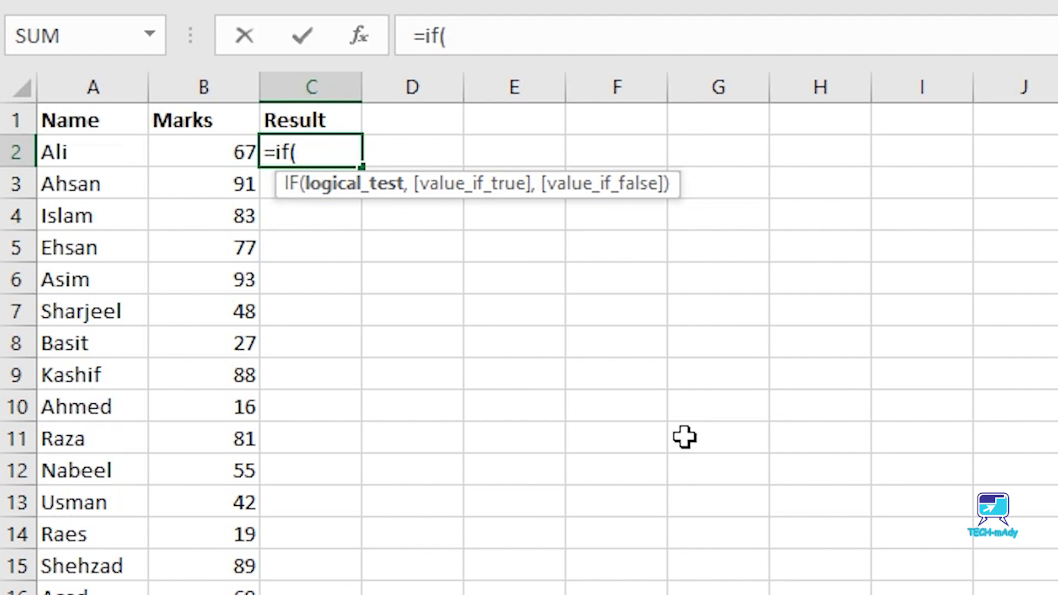
Step: Complete C2 as =if(B2>=33,"Pass","Fail") so the first student shows Pass
click(205, 148)
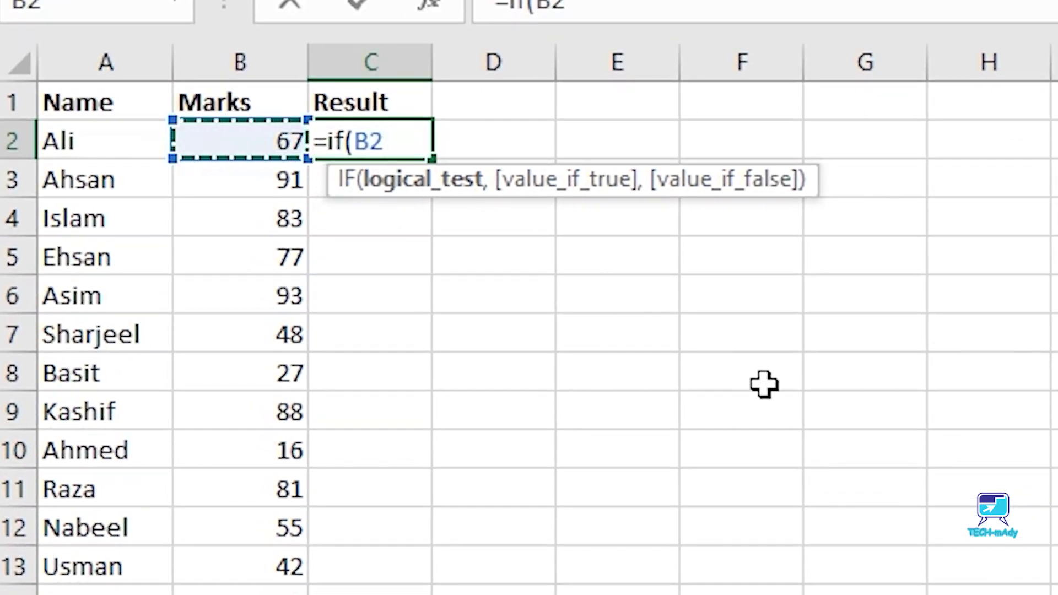
text(>=)
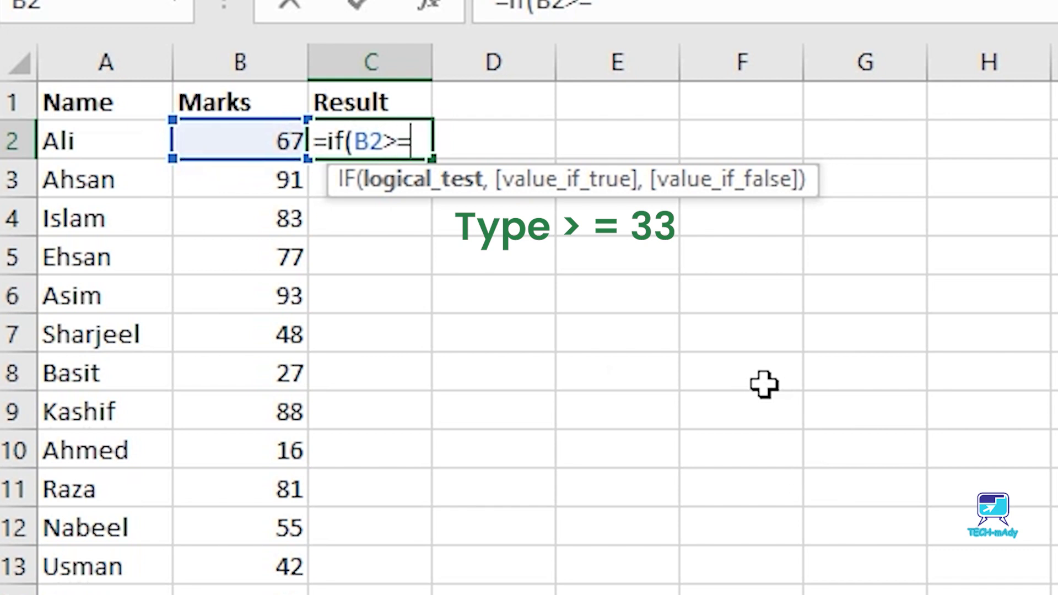
text(33)
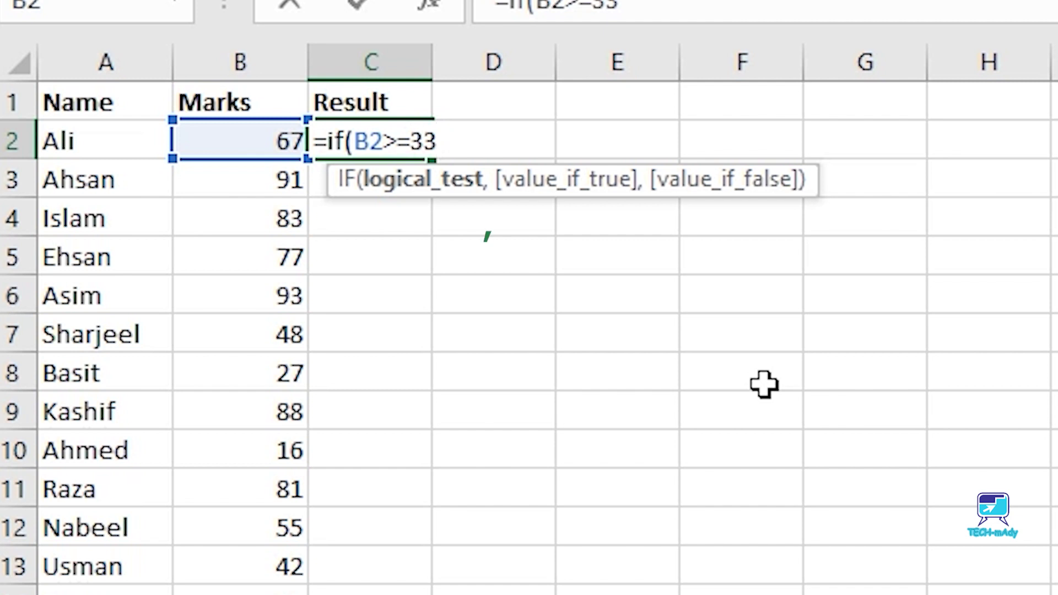
text(,)
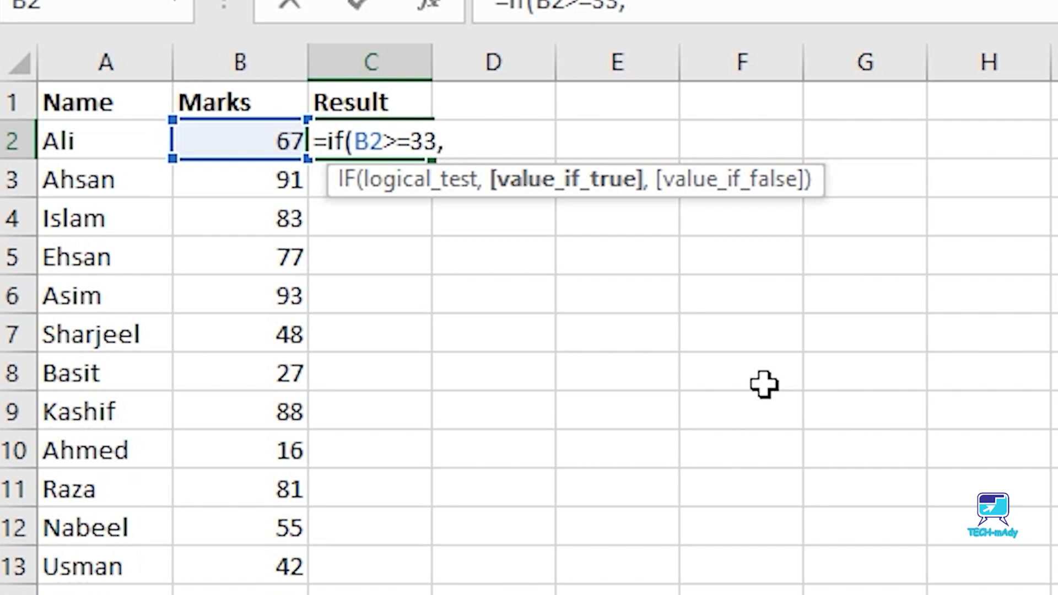
text(")
text(Pass")
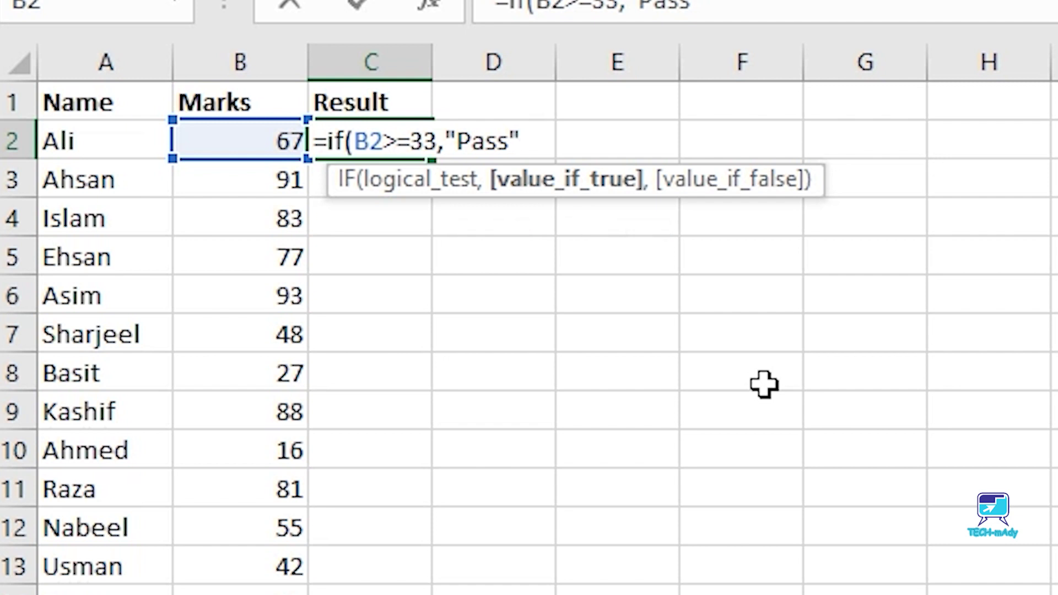
text(,)
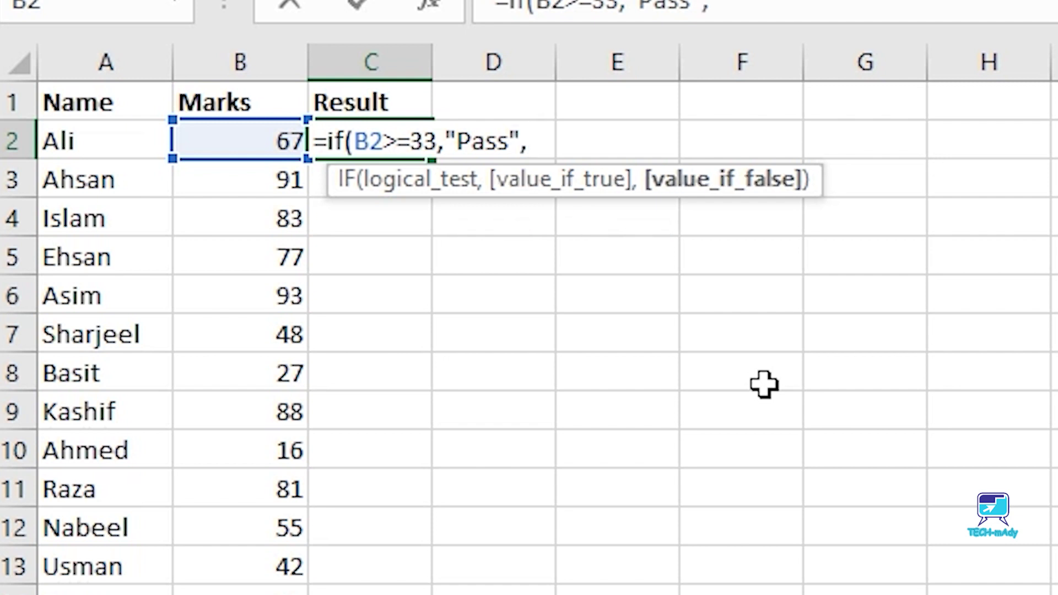
text(")
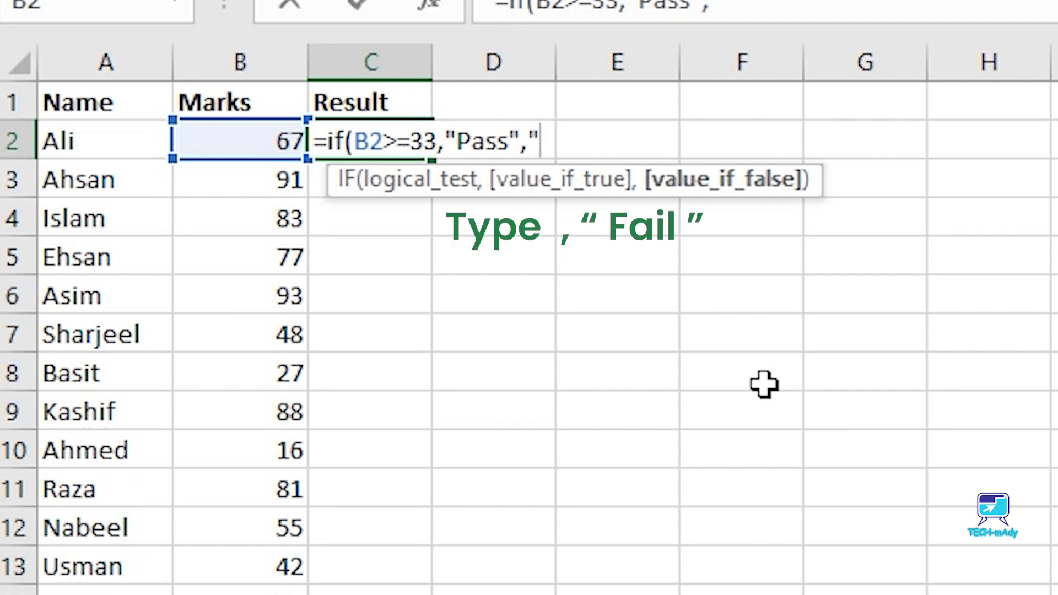
text(Fail")
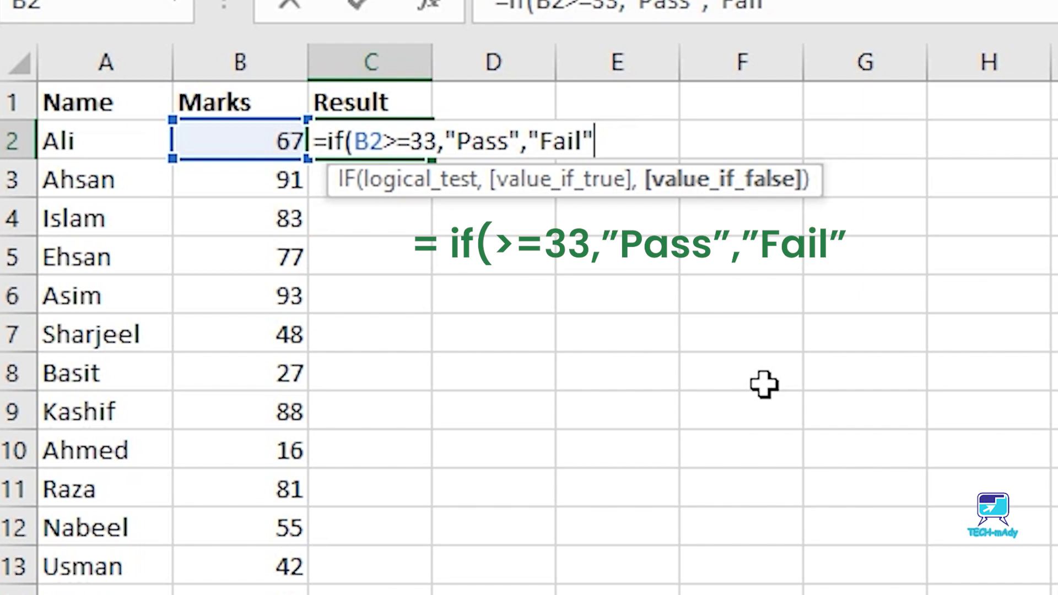
text())
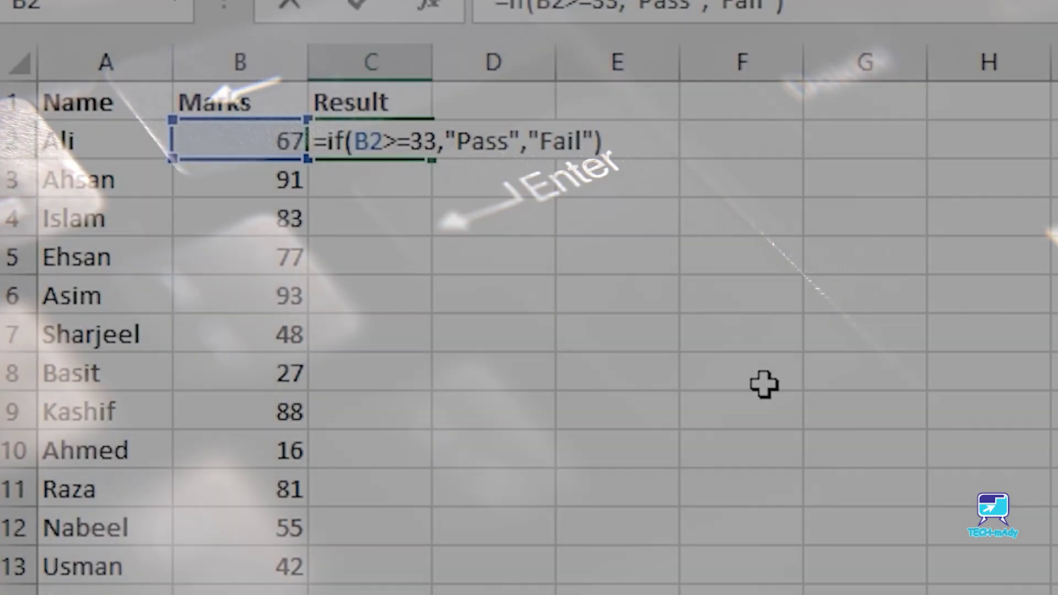
key(Return)
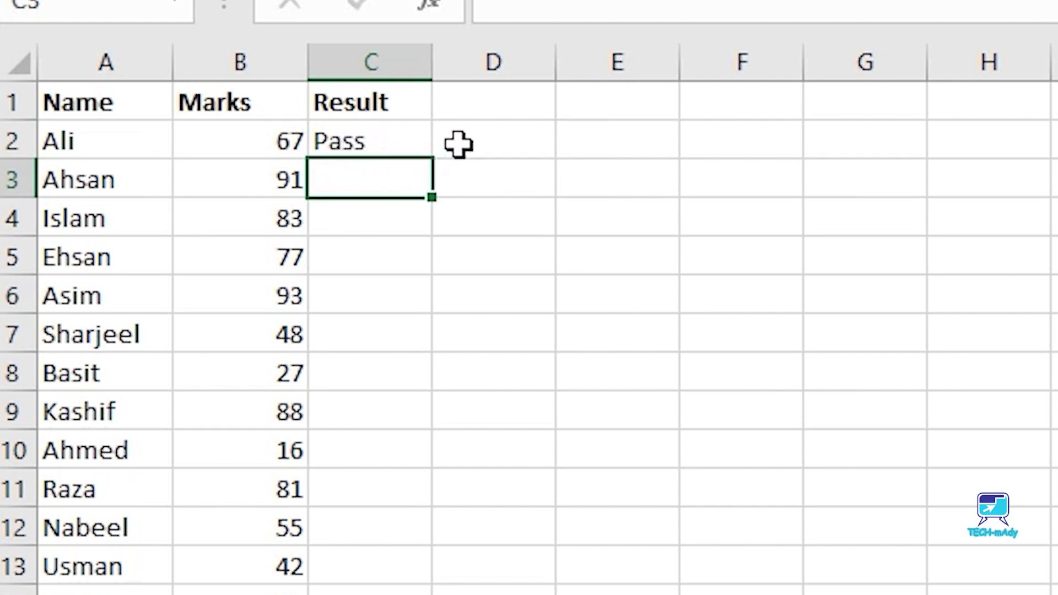
click(497, 146)
click(380, 148)
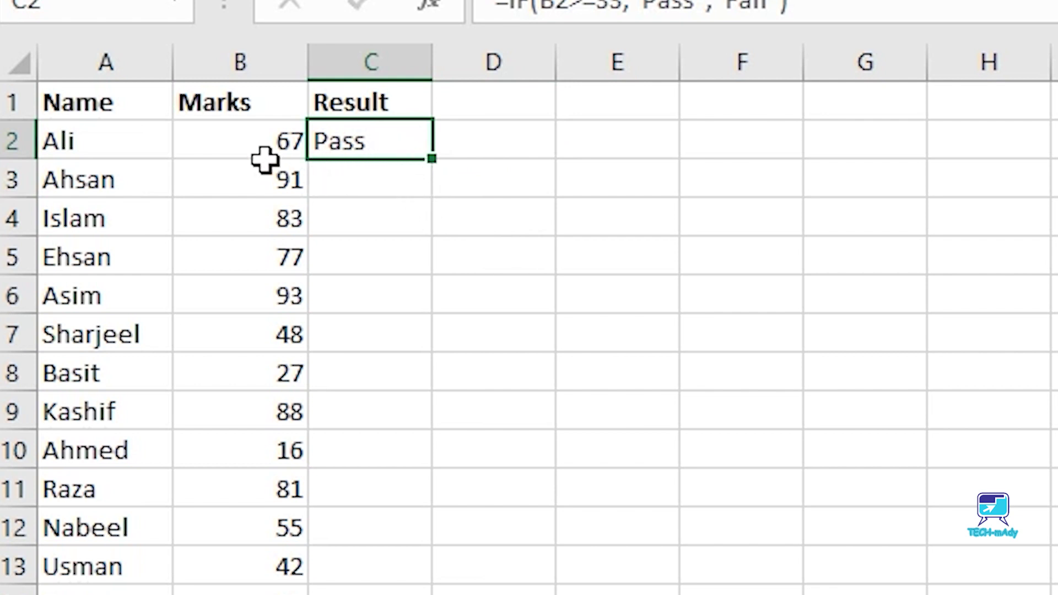
click(245, 143)
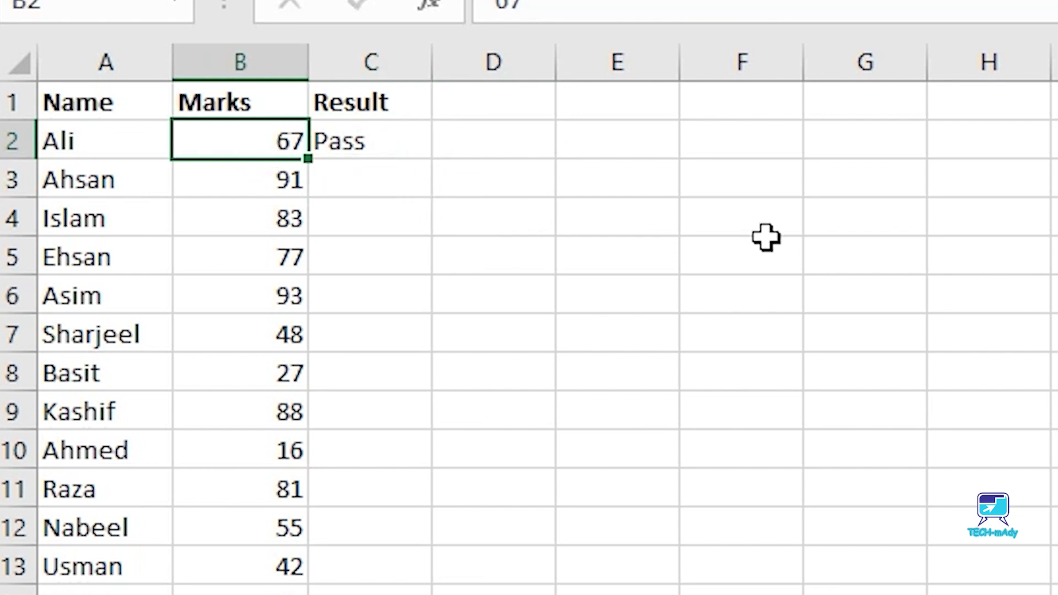
click(386, 139)
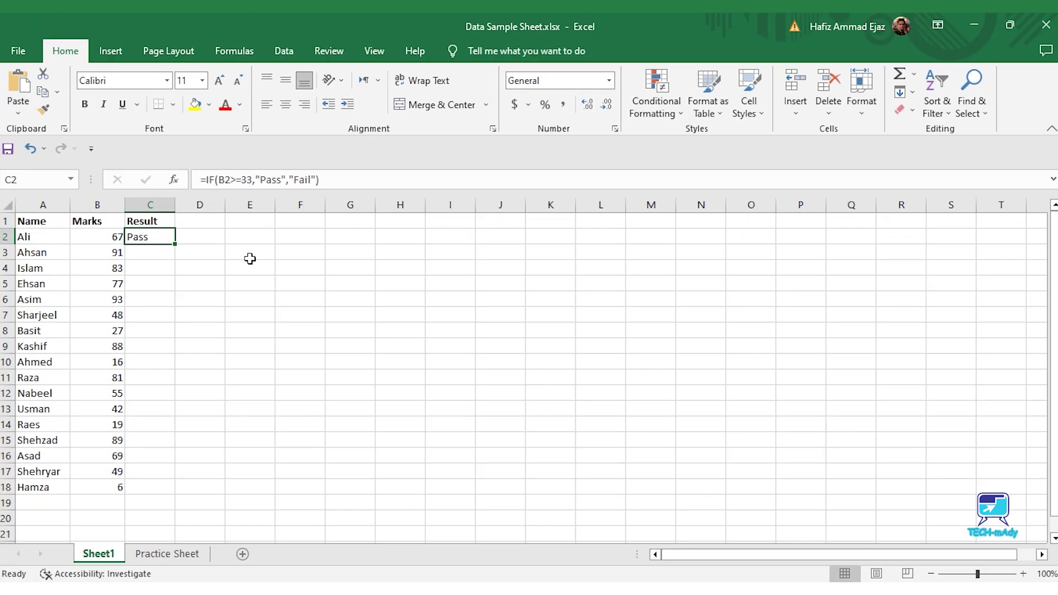
click(150, 236)
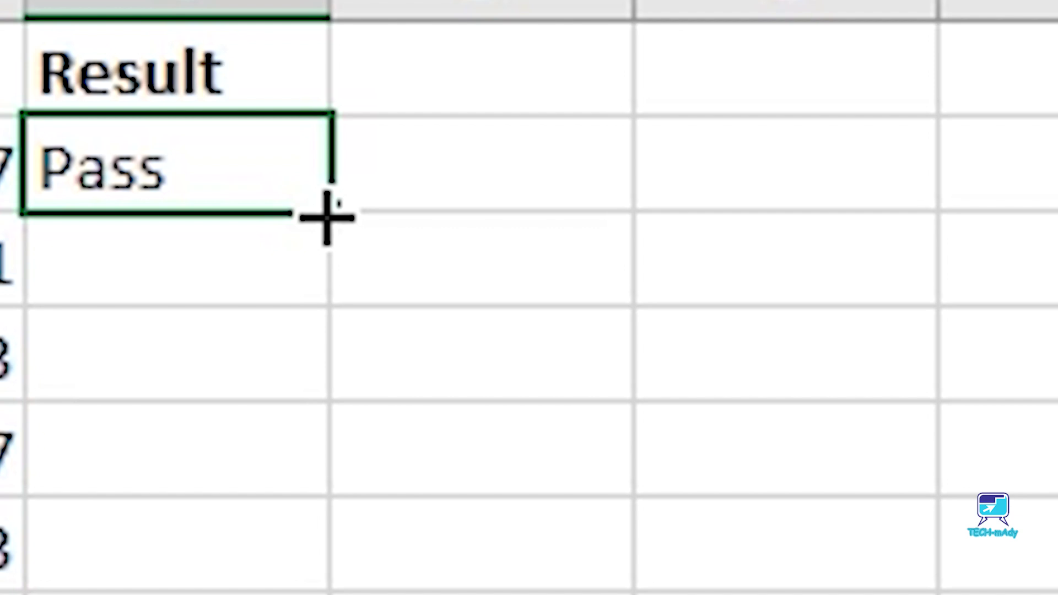
Step: Copy C2's IF formula down the Result column through C18
drag(328, 216, 292, 530)
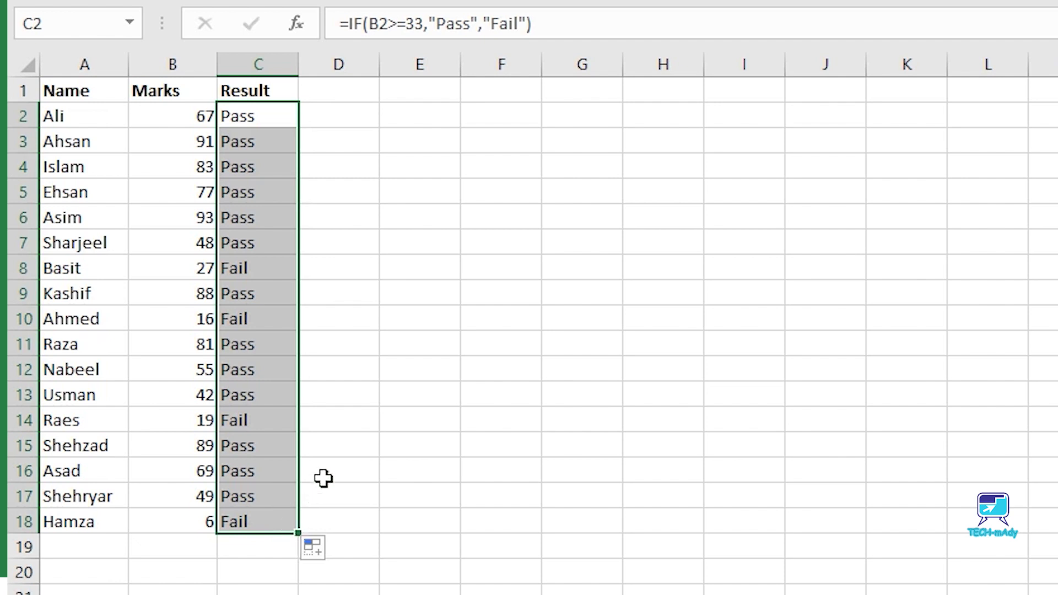
click(354, 443)
click(242, 118)
Step: Check the copied results against the marks in the first rows, including row 8's Fail
key(Down)
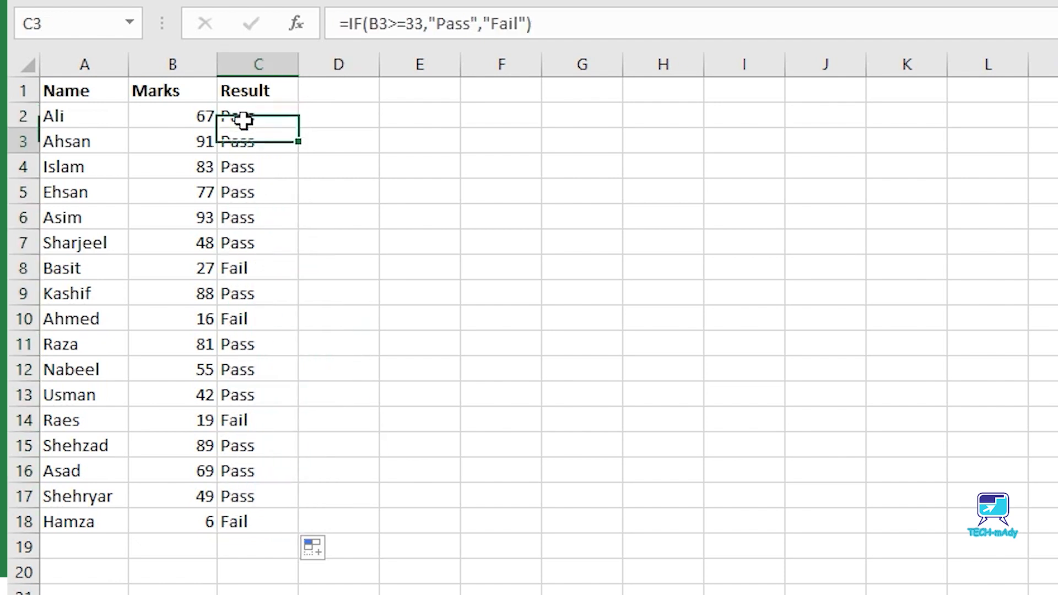
key(Down)
key(Down)
key(Down)
key(Down)
key(Down)
key(Left)
key(Right)
key(Left)
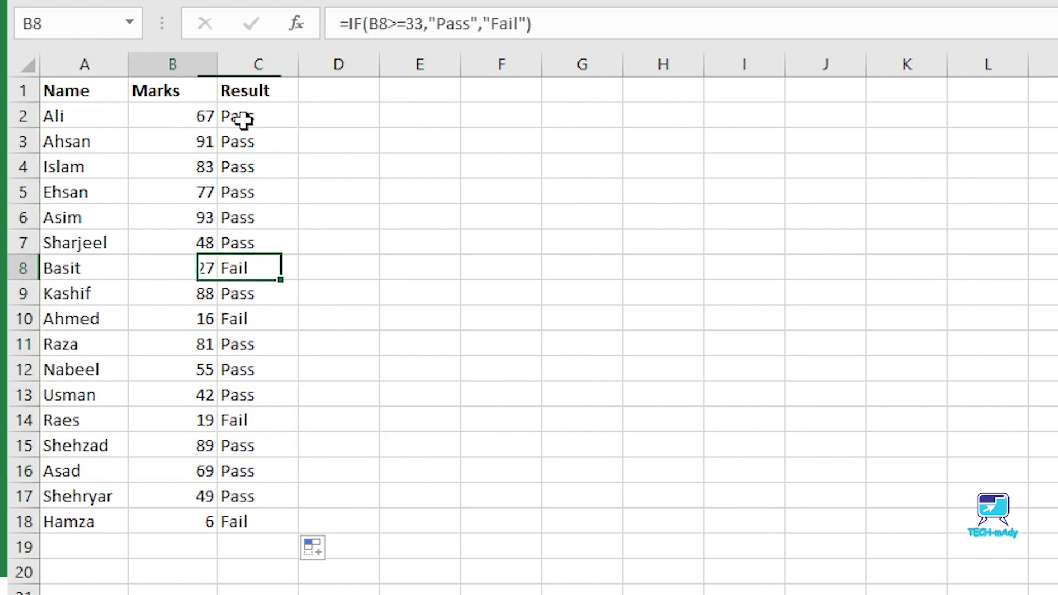
key(Right)
key(Down)
key(Left)
Step: Continue checking down to row 14, where a mark of 19 shows Fail
key(Down)
key(Right)
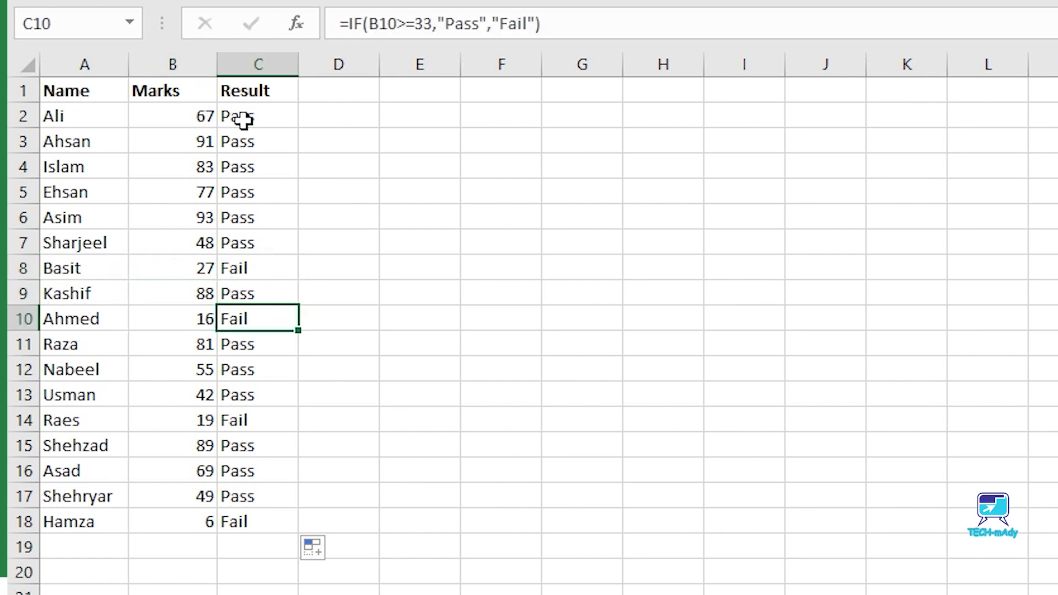
key(Left)
key(Right)
key(Down)
key(Down)
key(Down)
key(Down)
key(Left)
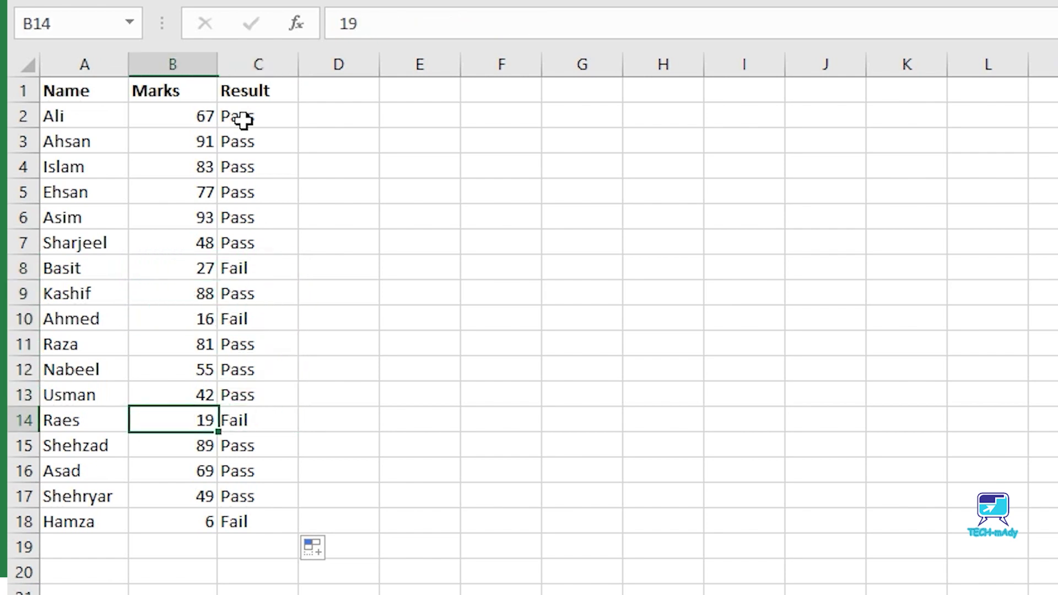
key(Right)
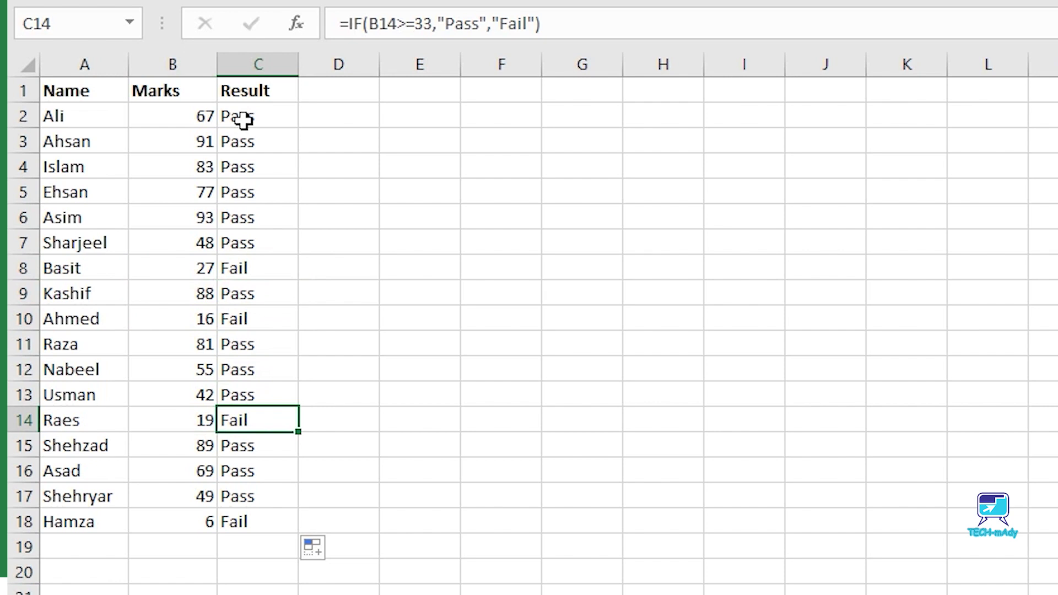
Step: Try marks of 21 and 33 in B2, watching C2's result change
click(208, 113)
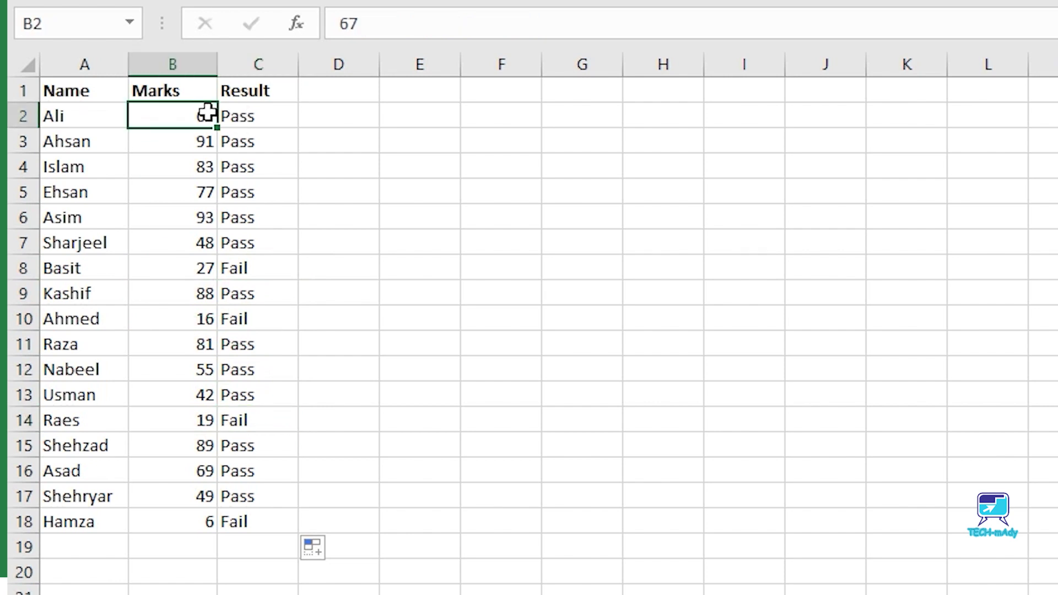
key(Down)
key(Down)
key(Up)
key(Up)
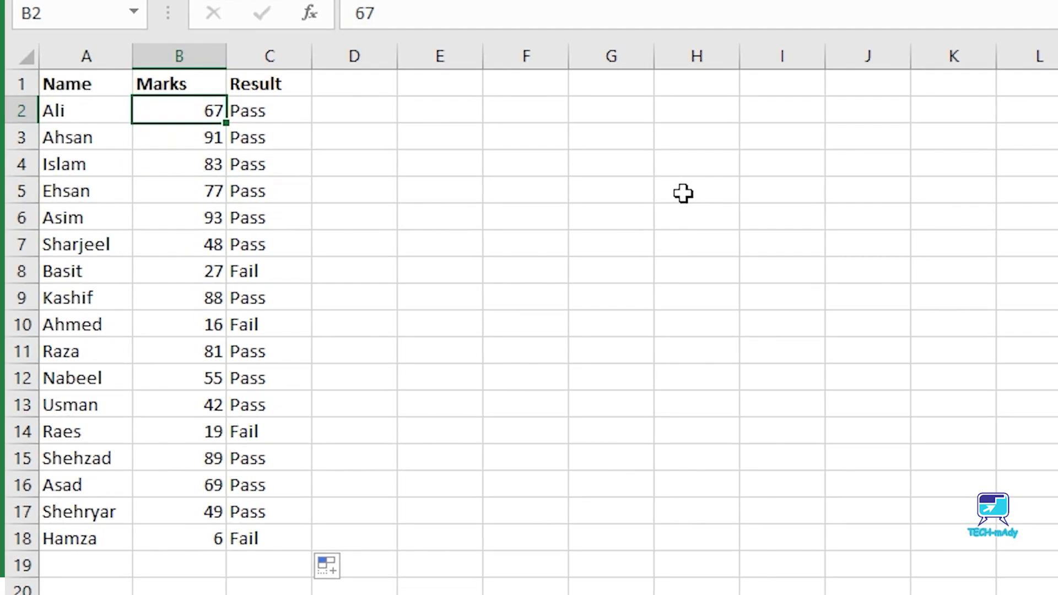
text(21)
key(Return)
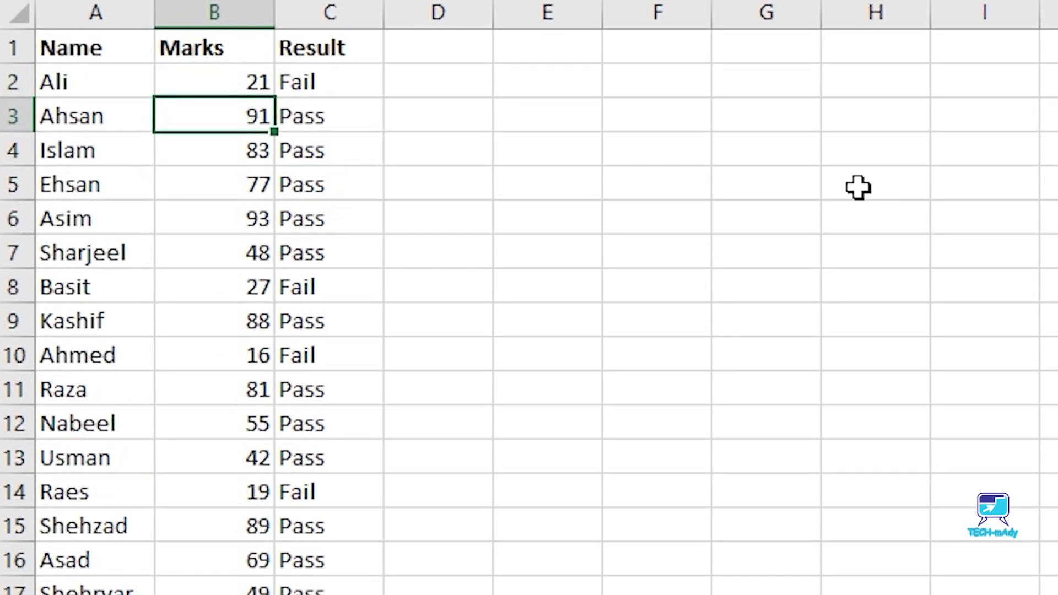
key(Up)
text(33)
key(Return)
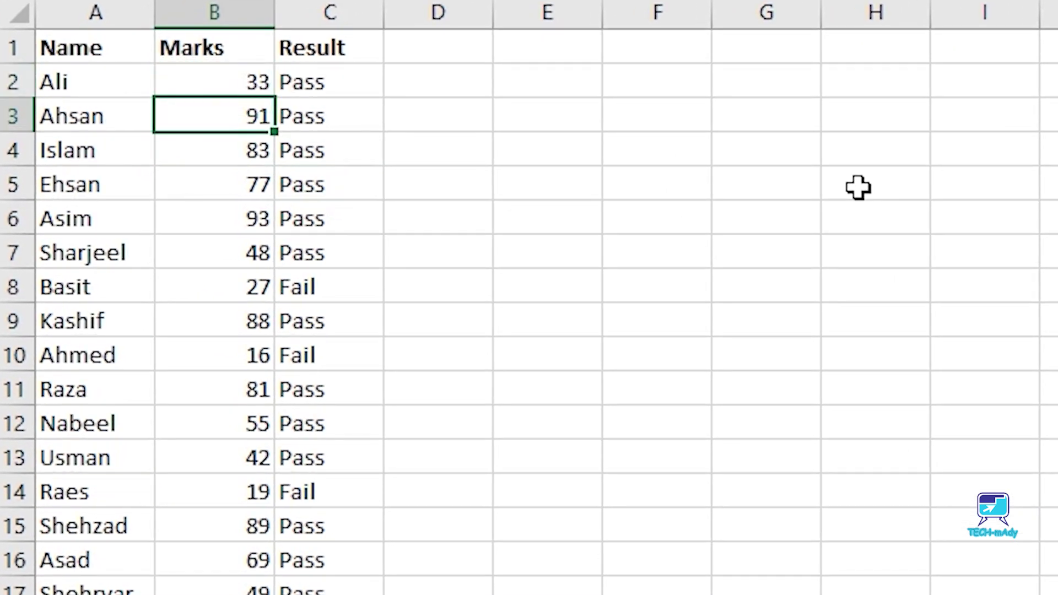
Step: Enter 11, then 66 in B2 so C2 ends up showing Pass
key(Up)
text(11)
key(Return)
key(Up)
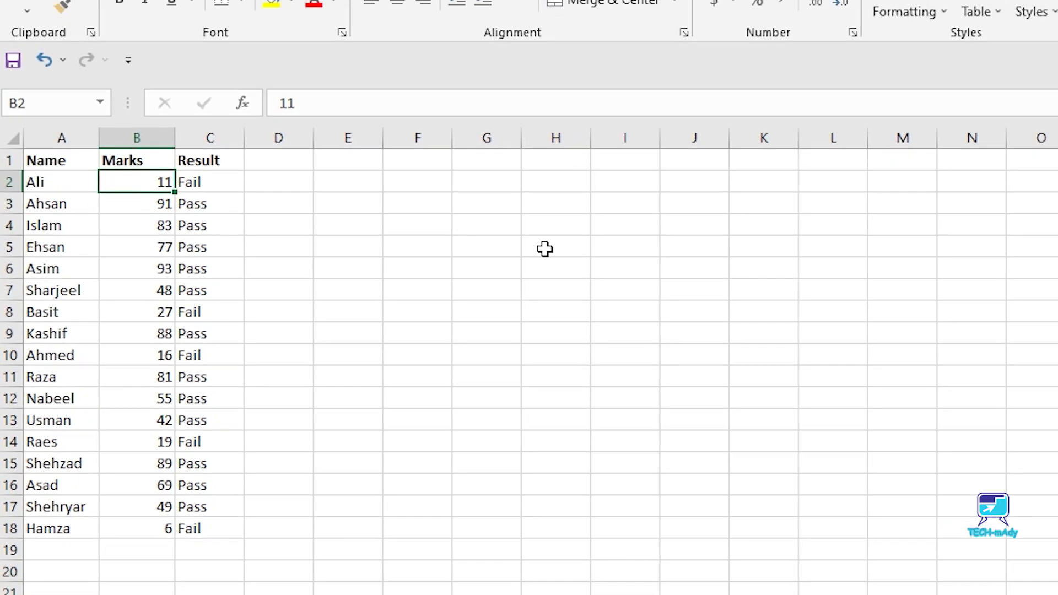
text(66)
key(Return)
key(Up)
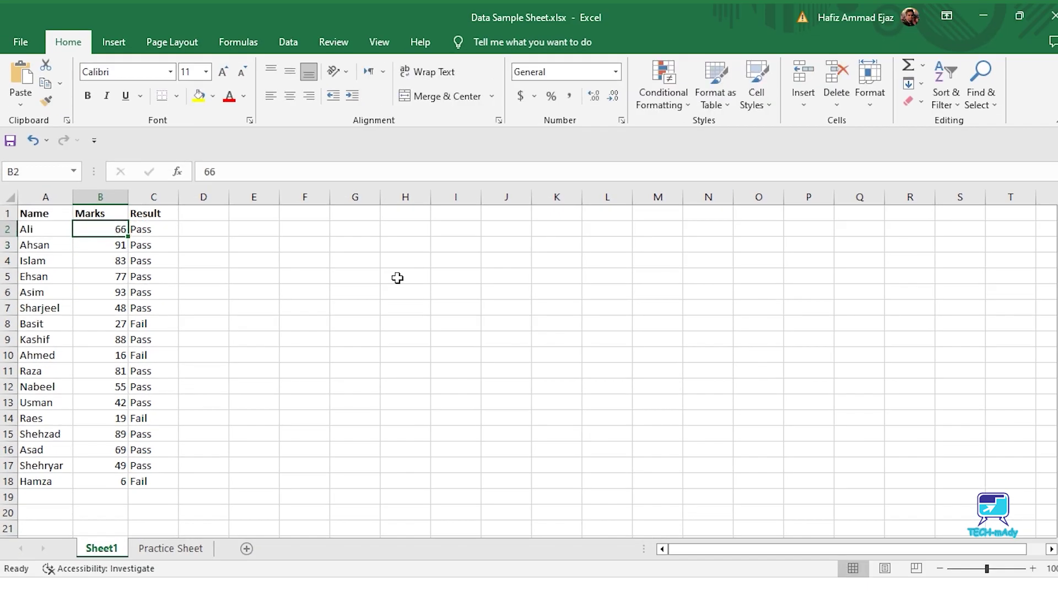